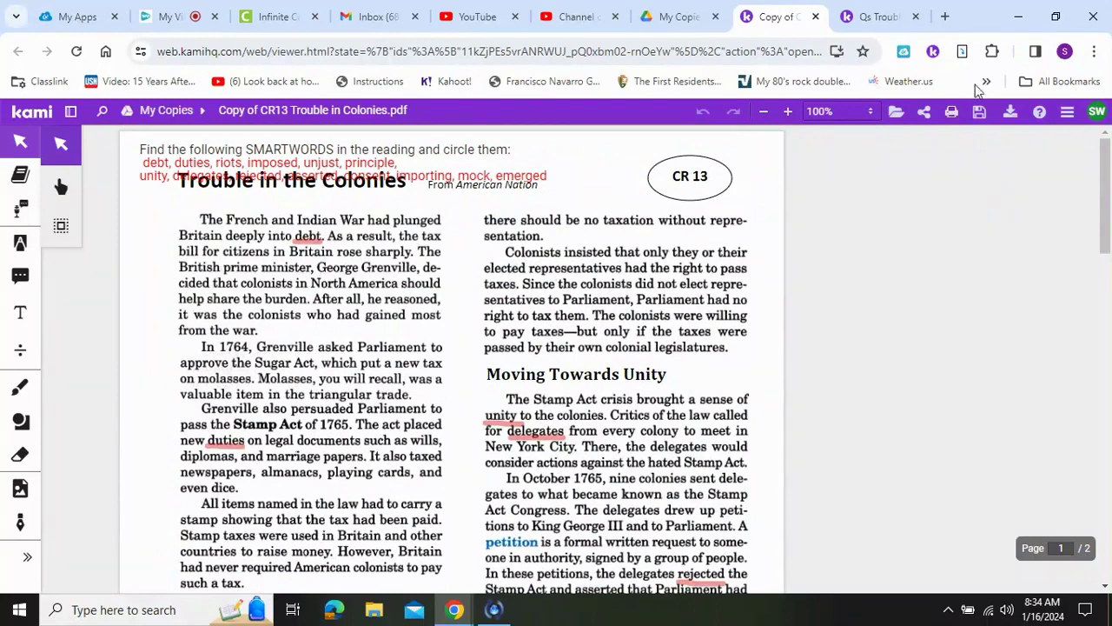
# Compare the Qs Trouble Colonies question sheet with the reading, ending on the questions
pyautogui.click(880, 16)
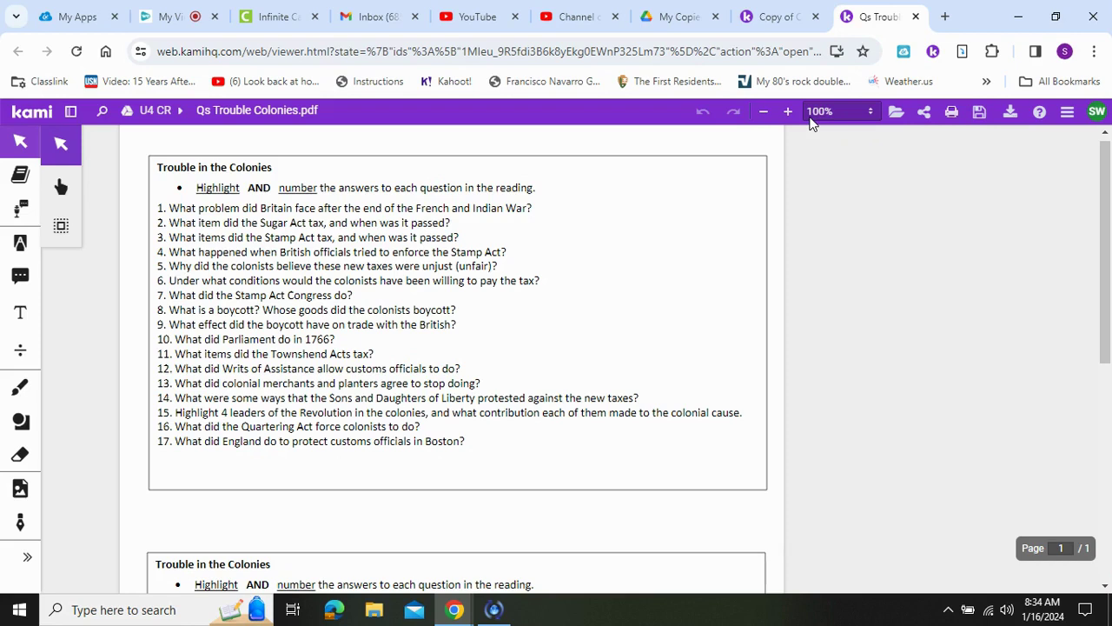
pyautogui.click(773, 19)
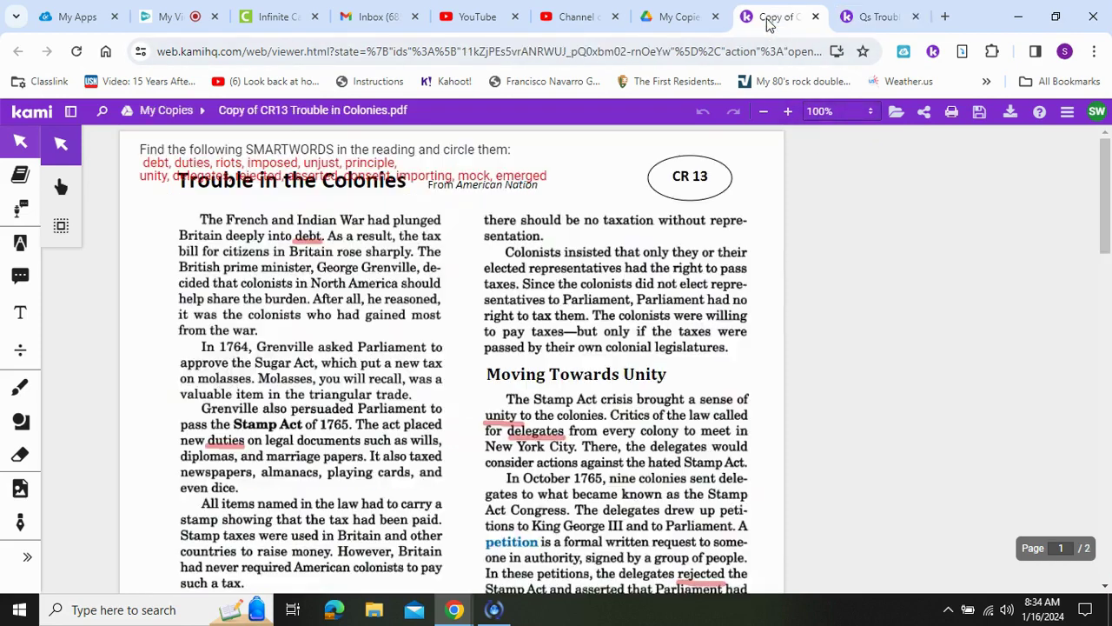
pyautogui.click(863, 19)
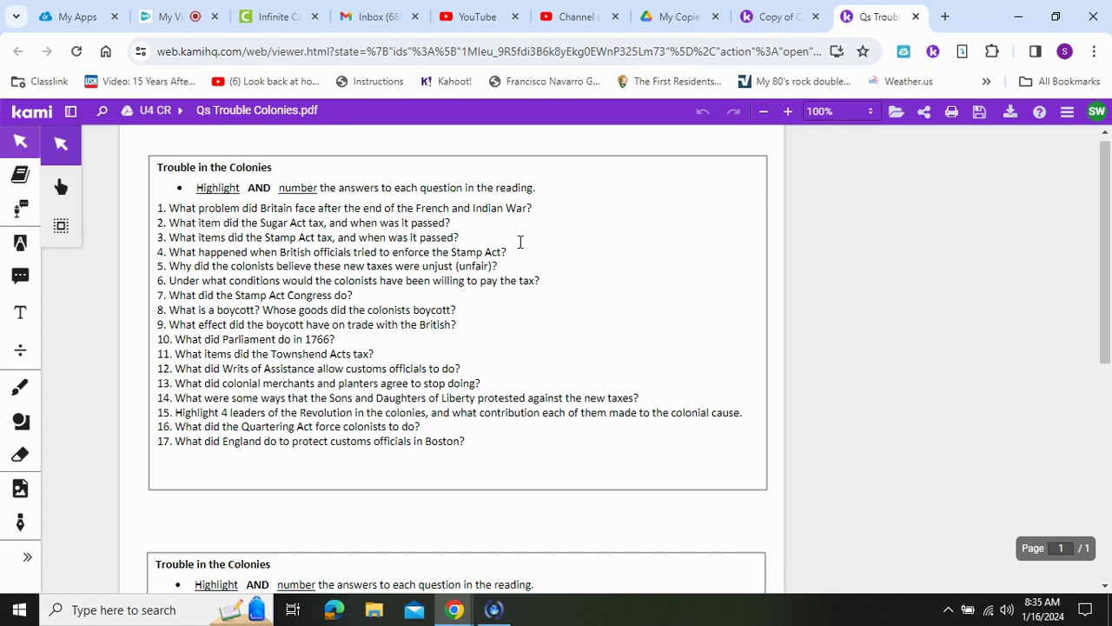
# Go back to the Copy of CR13 Trouble in Colonies reading
pyautogui.click(769, 19)
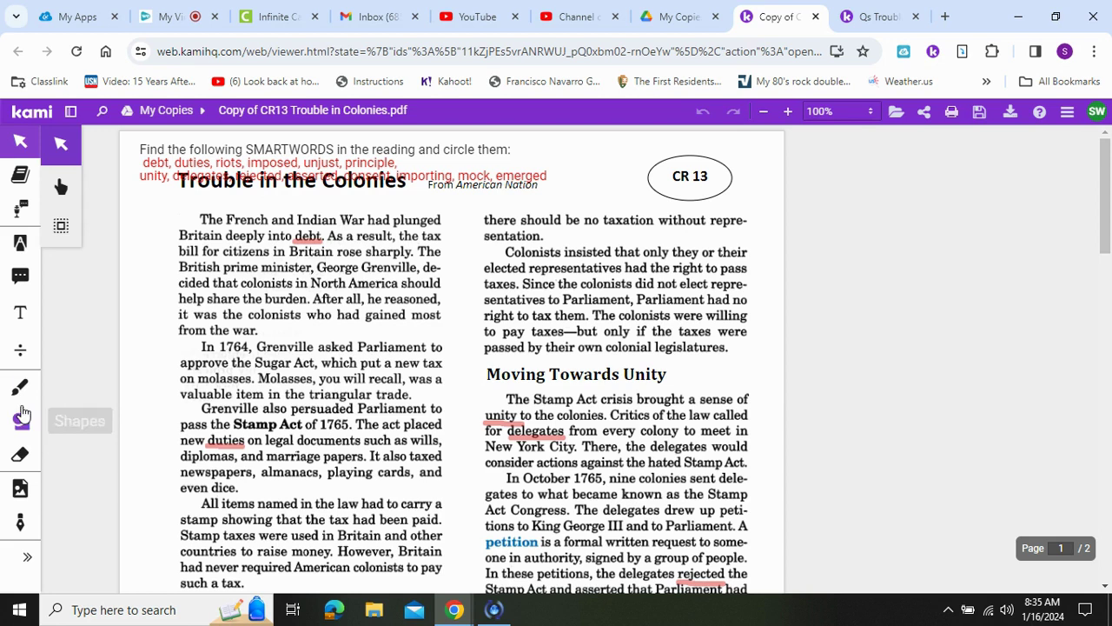
# With an orange freehand pen, bracket the first paragraph and the Sugar Act and Stamp Act paragraphs
pyautogui.click(20, 387)
pyautogui.click(61, 488)
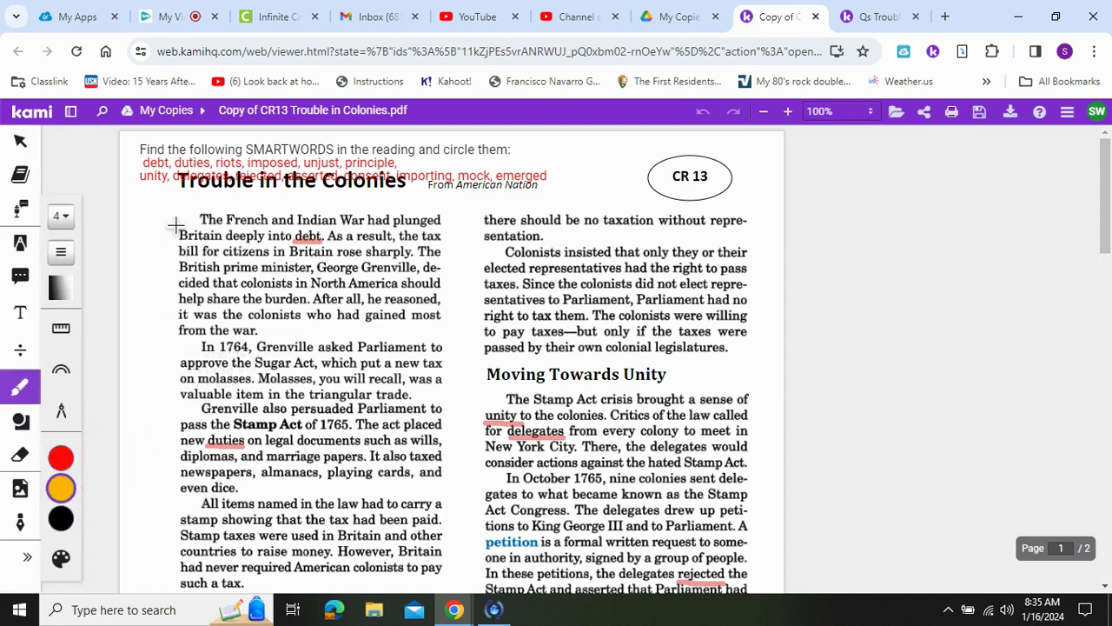
pyautogui.moveTo(176, 207)
pyautogui.mouseDown()
pyautogui.moveTo(147, 262)
pyautogui.moveTo(171, 329)
pyautogui.mouseUp()
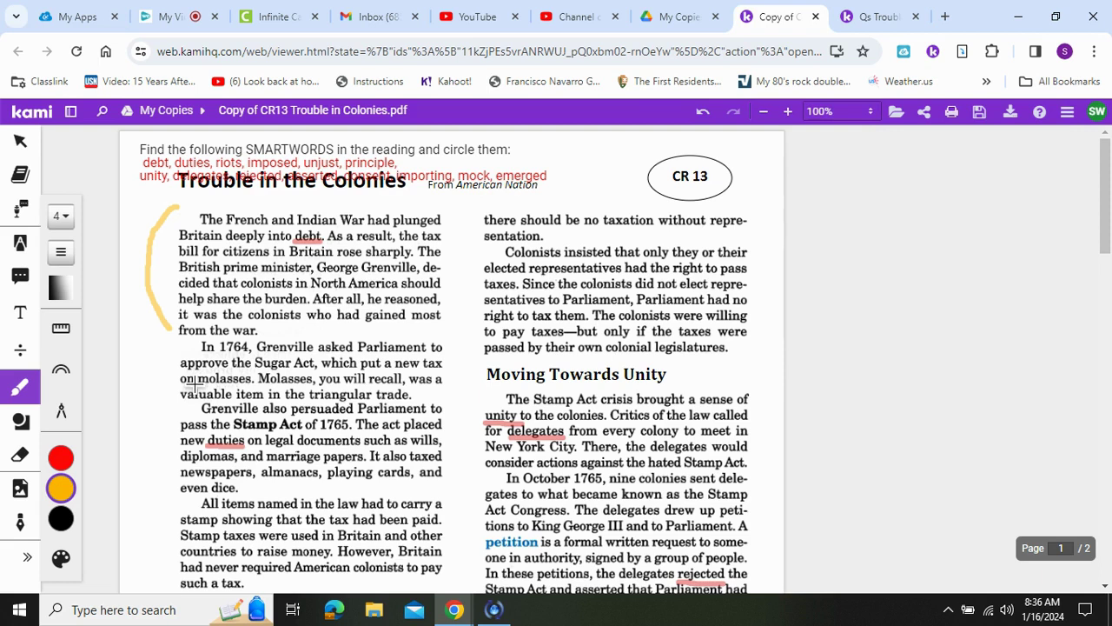
pyautogui.scroll(-1, 195, 380)
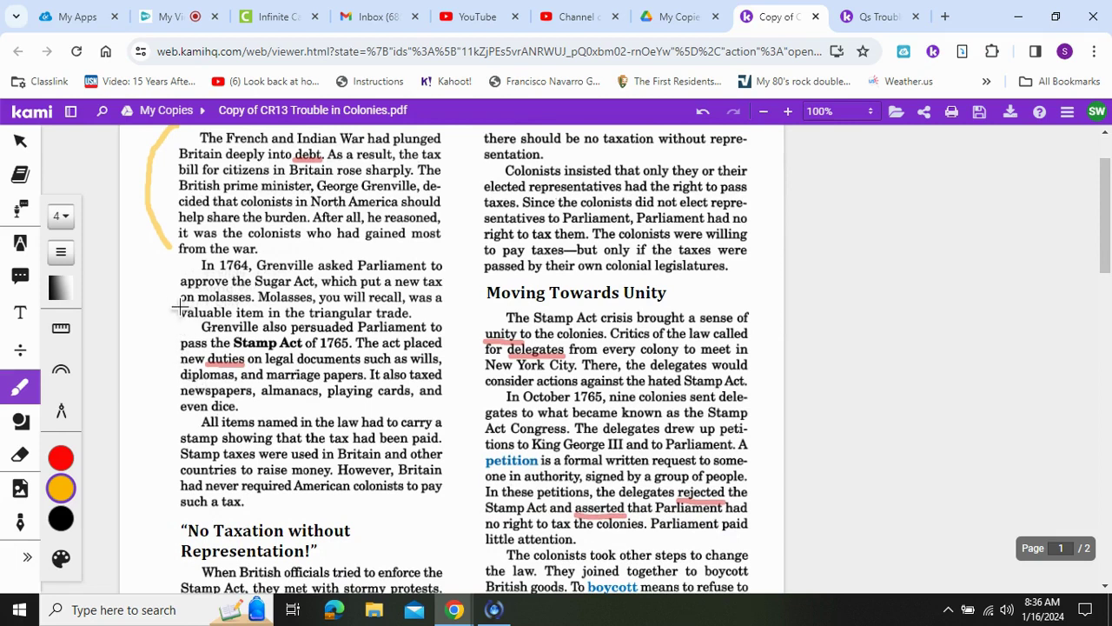
pyautogui.moveTo(172, 268)
pyautogui.mouseDown()
pyautogui.moveTo(148, 350)
pyautogui.moveTo(163, 408)
pyautogui.mouseUp()
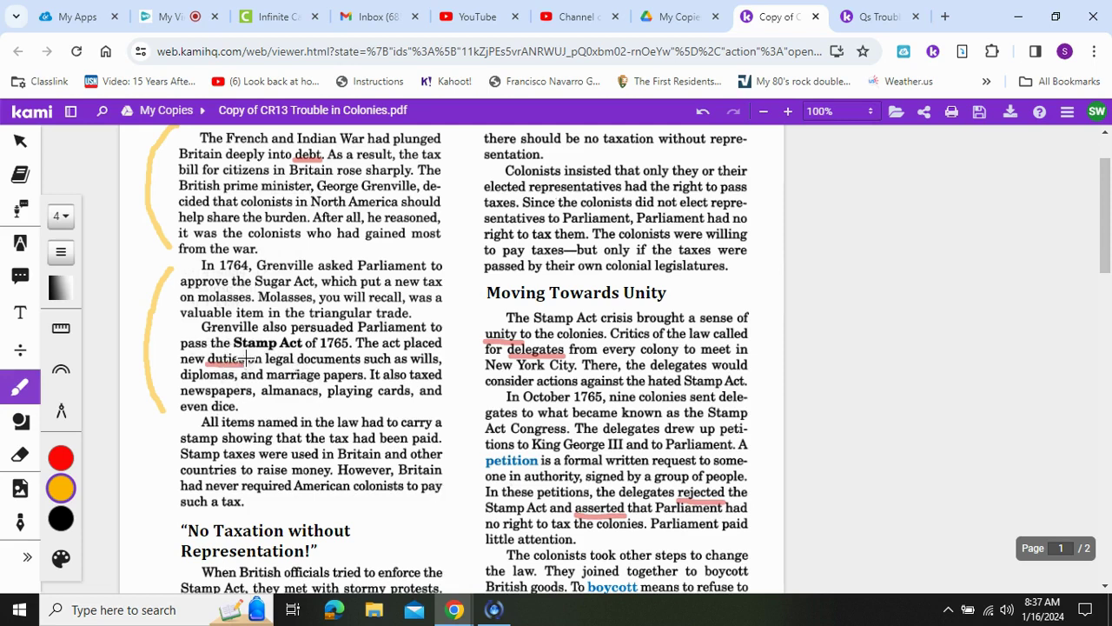
# Circle 'duties' in orange and bracket the Stamp Act riots paragraph
pyautogui.moveTo(229, 343)
pyautogui.mouseDown()
pyautogui.moveTo(186, 360)
pyautogui.moveTo(243, 384)
pyautogui.moveTo(257, 347)
pyautogui.moveTo(239, 344)
pyautogui.mouseUp()
pyautogui.scroll(1, 241, 339)
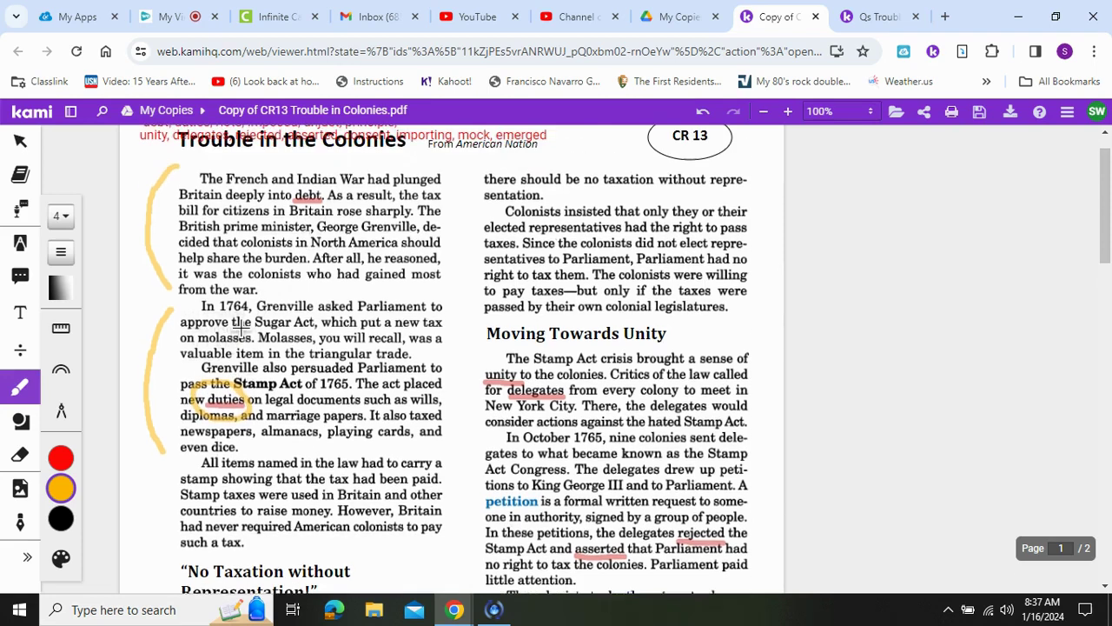
pyautogui.scroll(-1, 243, 327)
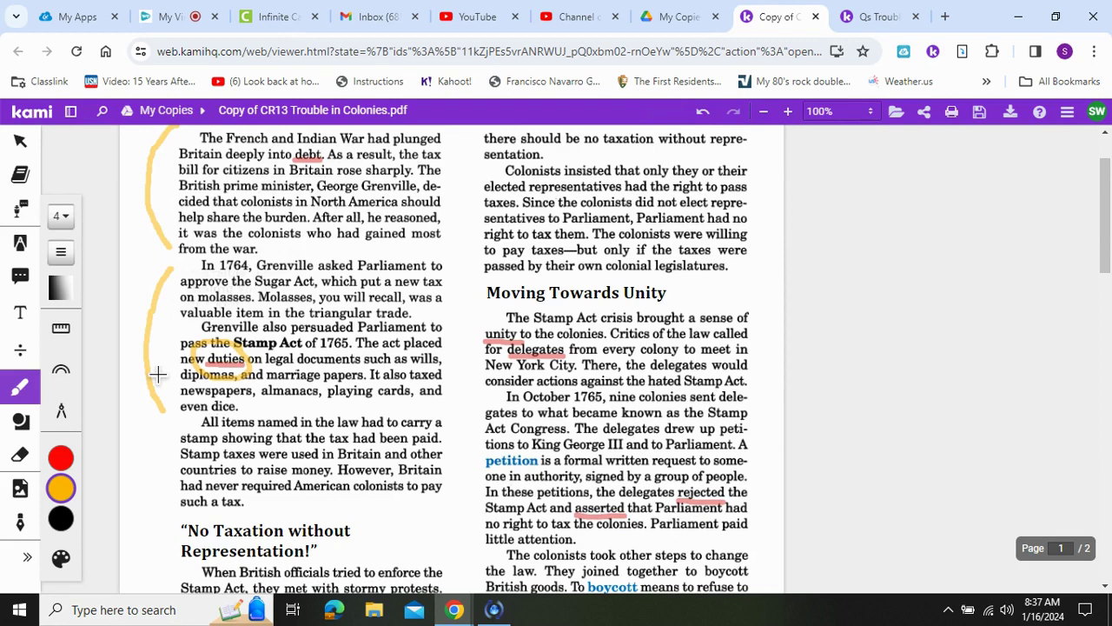
pyautogui.scroll(-5, 158, 374)
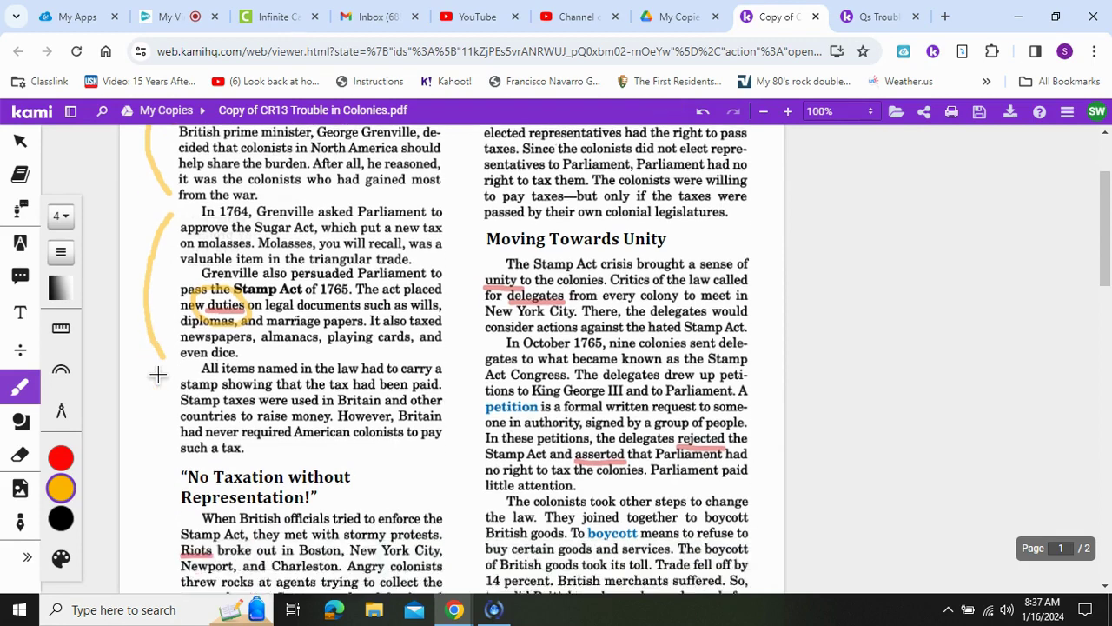
pyautogui.scroll(-2, 158, 374)
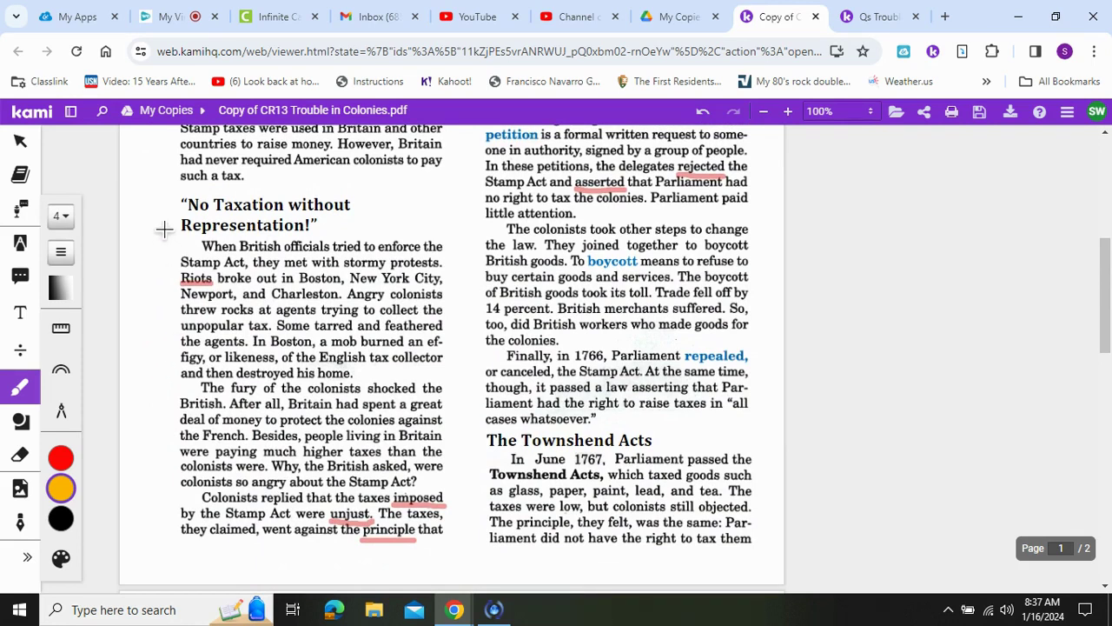
pyautogui.moveTo(160, 221)
pyautogui.mouseDown()
pyautogui.moveTo(137, 323)
pyautogui.moveTo(155, 372)
pyautogui.mouseUp()
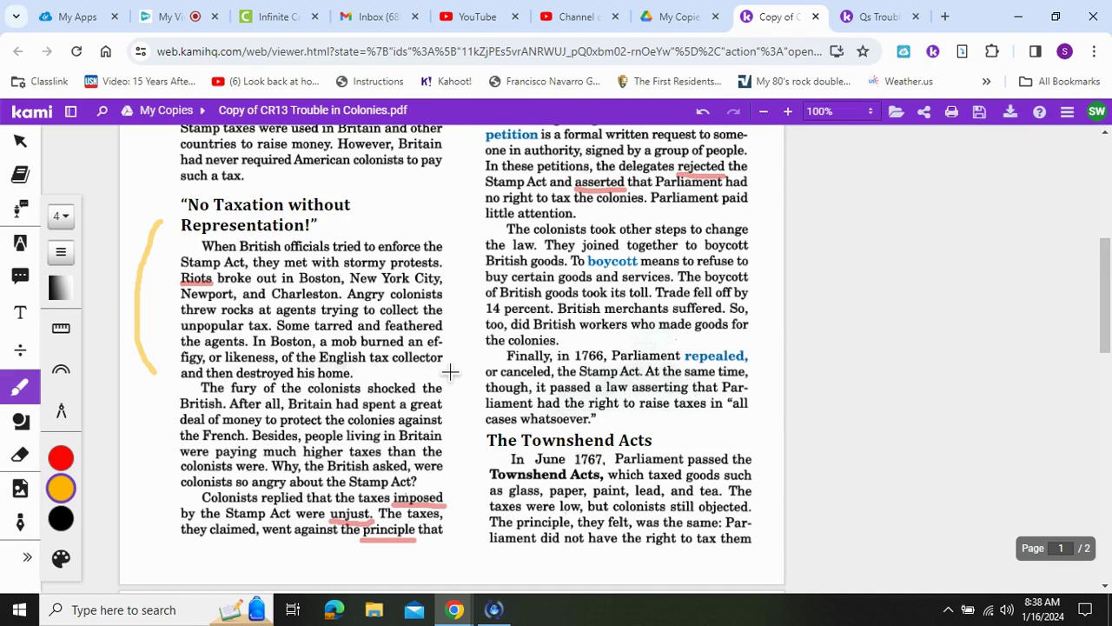
pyautogui.click(836, 11)
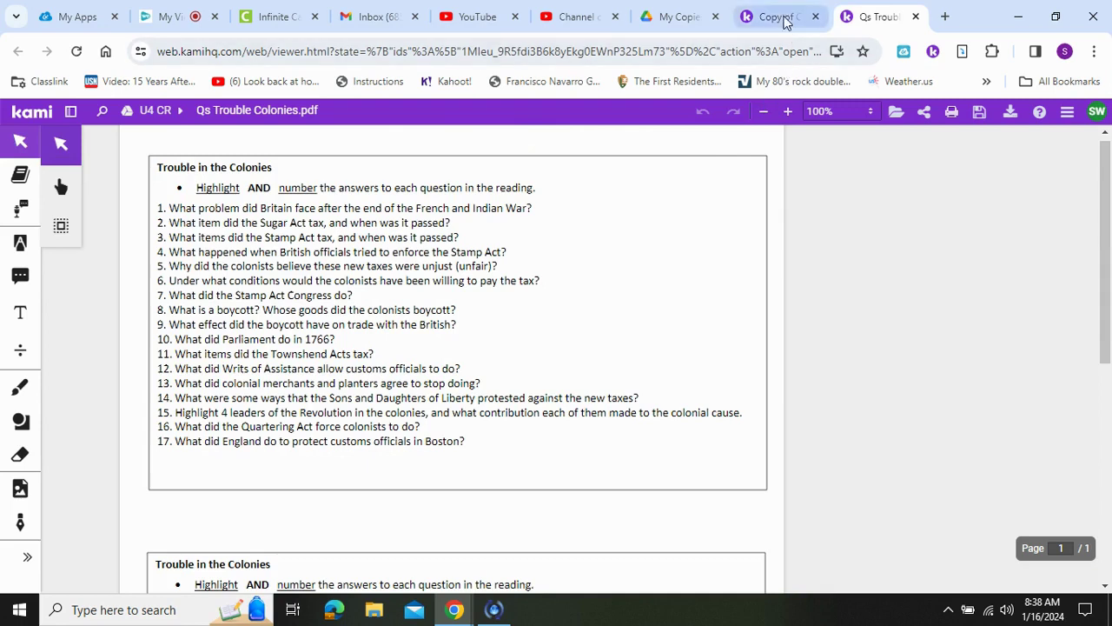
pyautogui.click(785, 16)
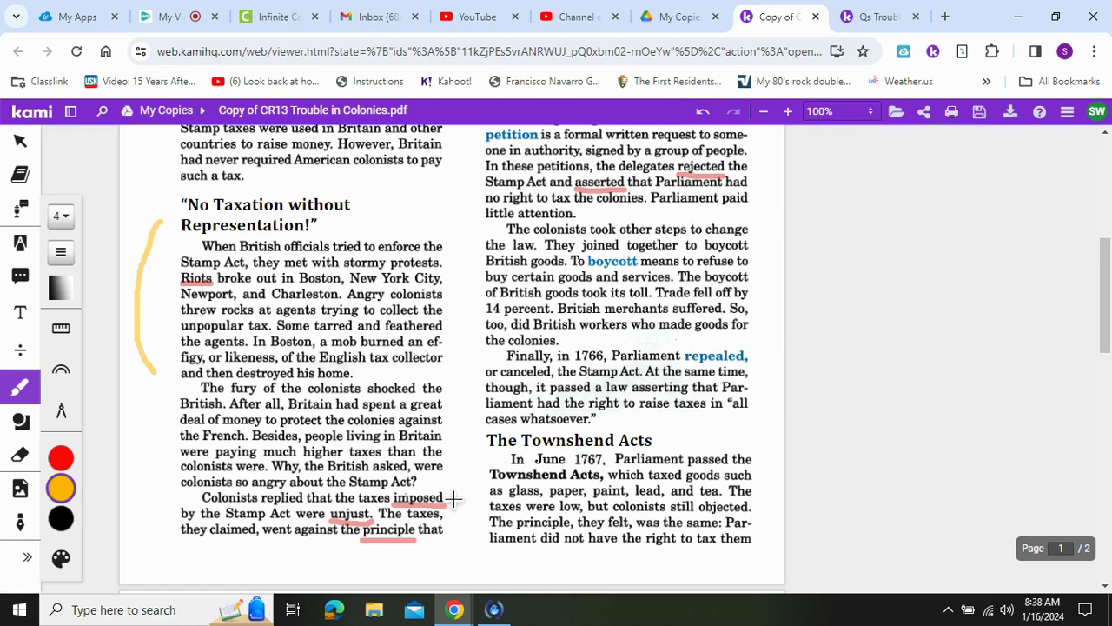
# Underline 'imposed' in red and return to the top of page 1
pyautogui.moveTo(445, 504); pyautogui.dragTo(394, 504)
pyautogui.scroll(1, 449, 535)
pyautogui.scroll(5, 448, 535)
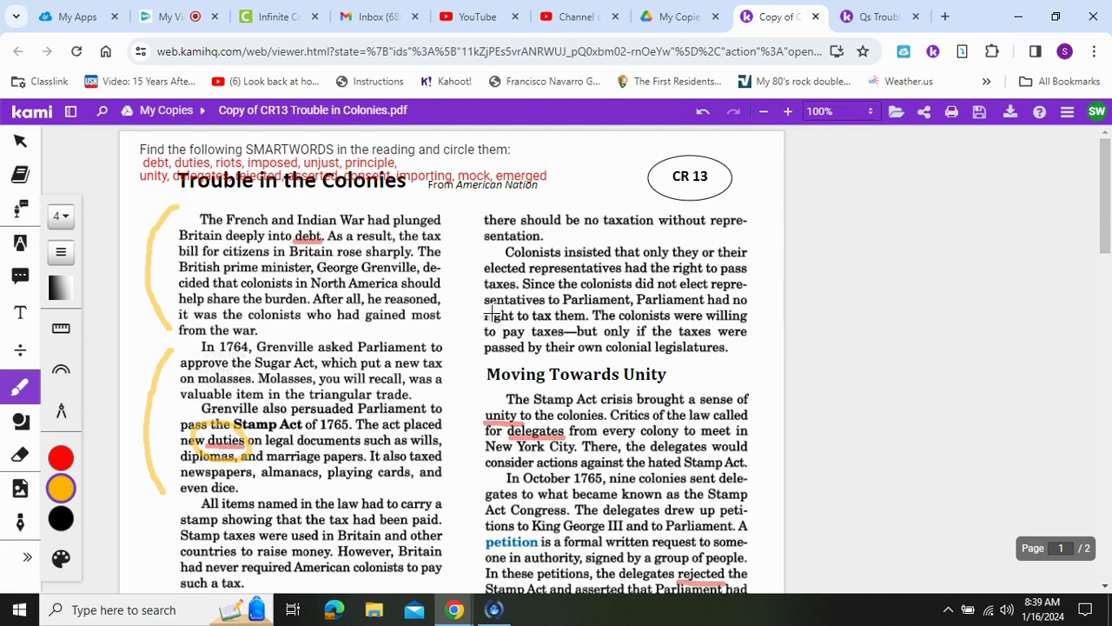
pyautogui.moveTo(74, 492)
# Draw an orange bracket down the right margin beside the 'Colonists insisted' paragraph
pyautogui.moveTo(745, 209)
pyautogui.mouseDown()
pyautogui.moveTo(762, 334)
pyautogui.moveTo(747, 357)
pyautogui.mouseUp()
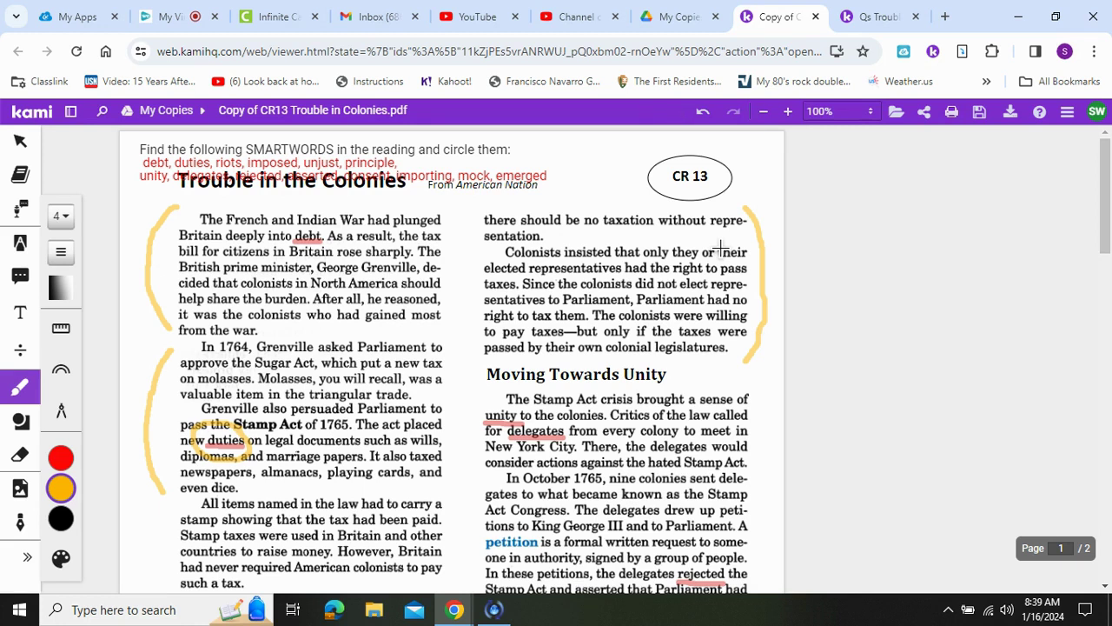
pyautogui.scroll(-2, 722, 250)
pyautogui.scroll(-5, 722, 250)
pyautogui.scroll(4, 790, 237)
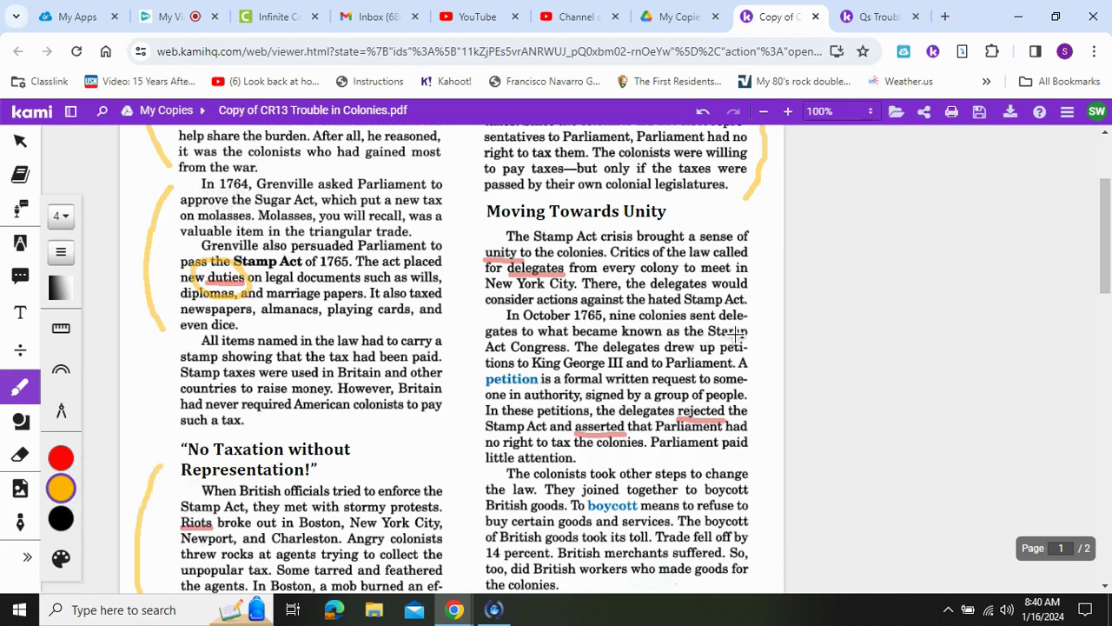
# Bracket the In October 1765 paragraph and the boycott and repeal paragraphs in orange
pyautogui.moveTo(757, 299)
pyautogui.mouseDown()
pyautogui.moveTo(770, 352)
pyautogui.moveTo(752, 452)
pyautogui.mouseUp()
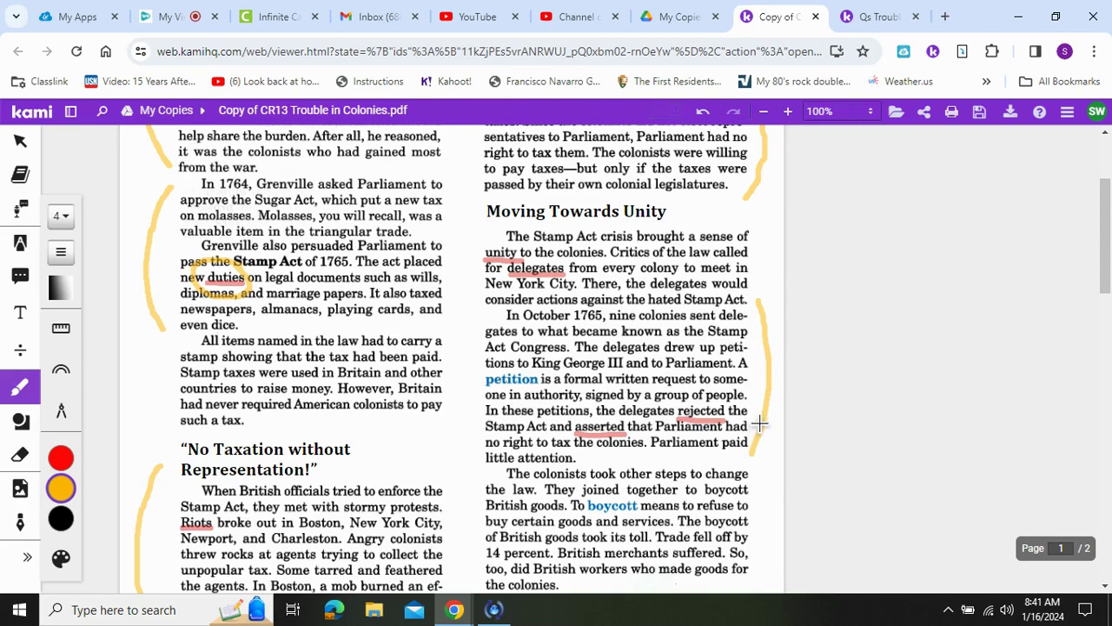
pyautogui.scroll(-4, 756, 424)
pyautogui.scroll(2, 768, 409)
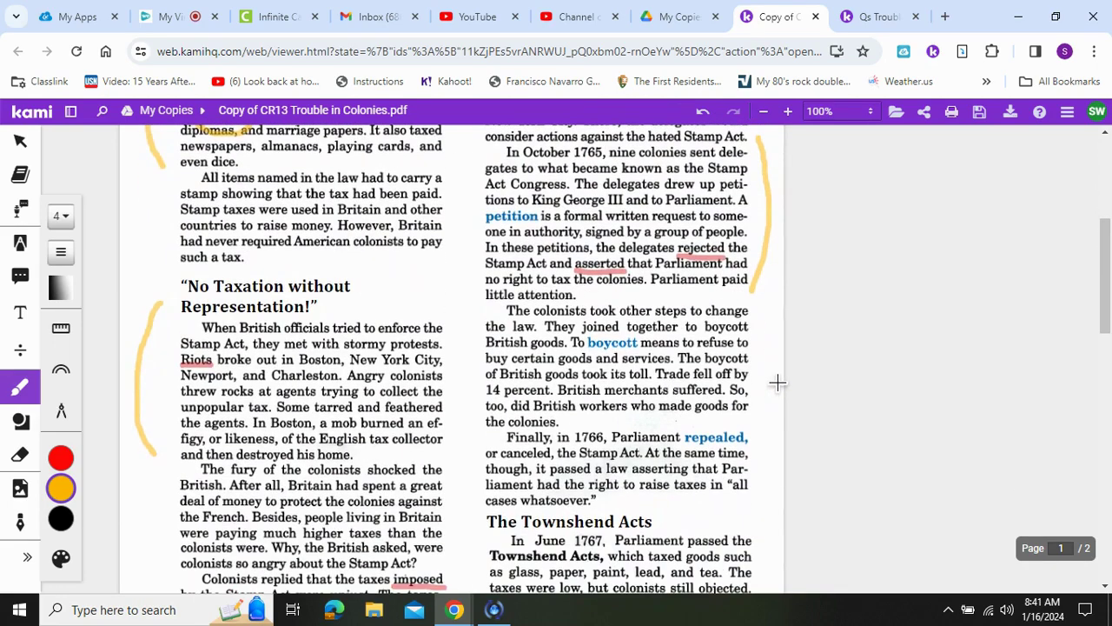
pyautogui.moveTo(758, 305)
pyautogui.mouseDown()
pyautogui.moveTo(770, 442)
pyautogui.moveTo(746, 509)
pyautogui.mouseUp()
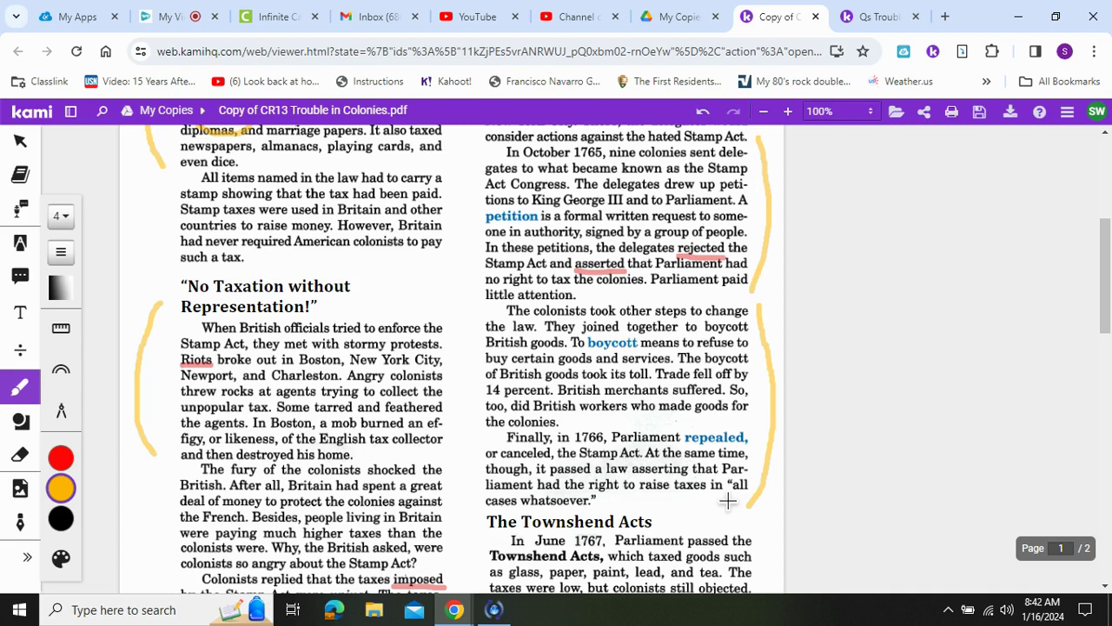
# Bracket the Townshend Acts paragraph and underline 'glass, paper, paint, lead, and tea' in orange
pyautogui.scroll(-4, 728, 501)
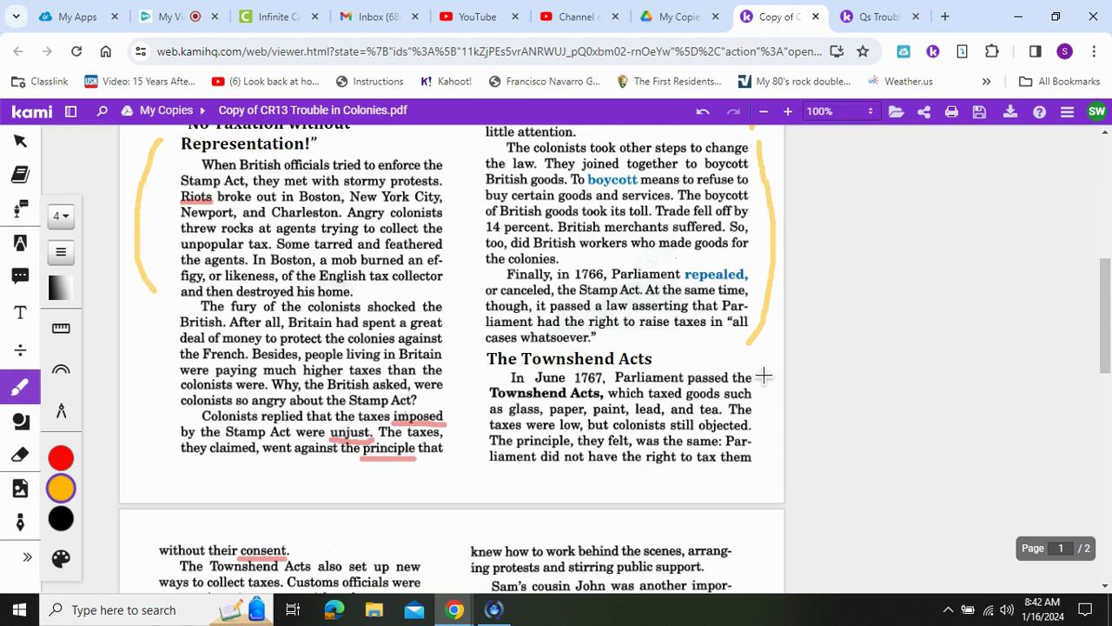
pyautogui.moveTo(760, 361)
pyautogui.mouseDown()
pyautogui.moveTo(768, 411)
pyautogui.moveTo(756, 477)
pyautogui.mouseUp()
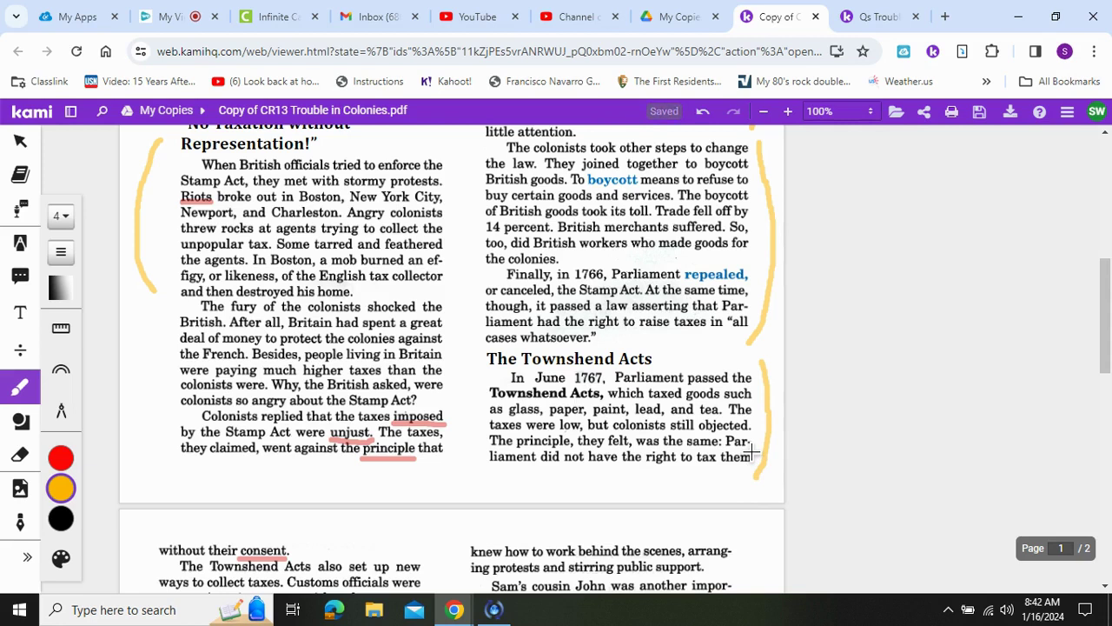
pyautogui.moveTo(518, 410); pyautogui.dragTo(721, 409)
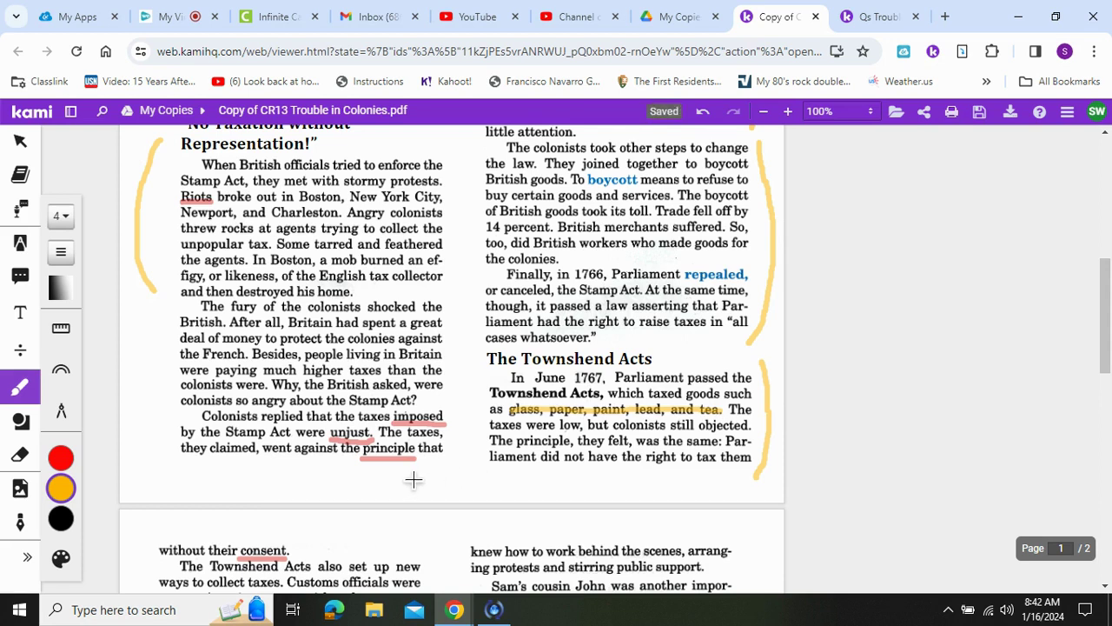
# Scroll down into page 2 to the Colonial Protests Widen section
pyautogui.scroll(-4, 404, 474)
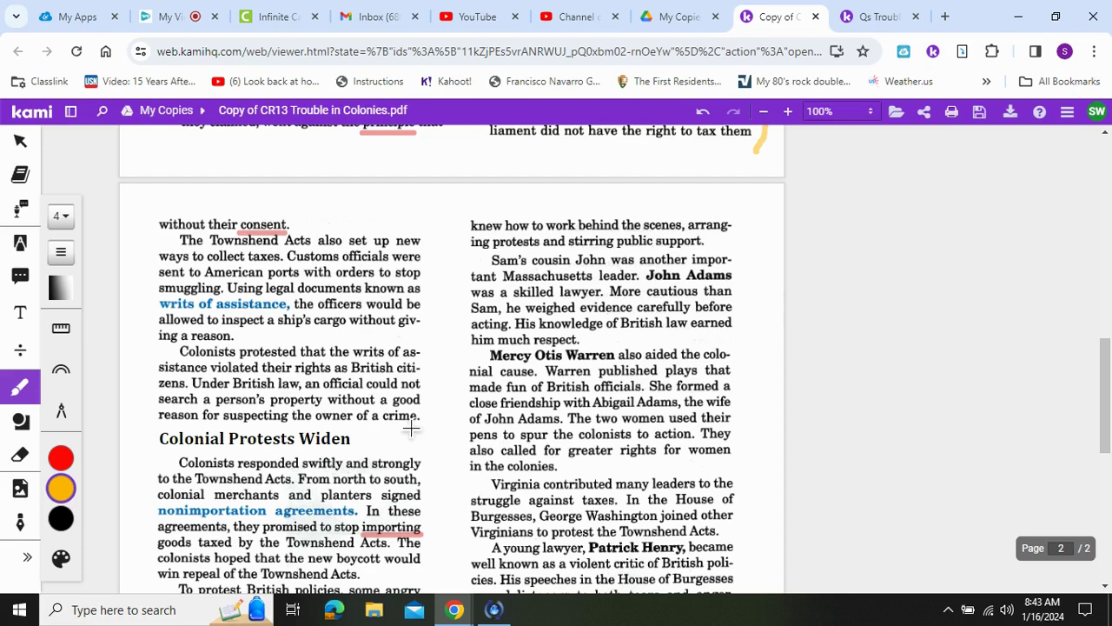
pyautogui.scroll(-2, 382, 439)
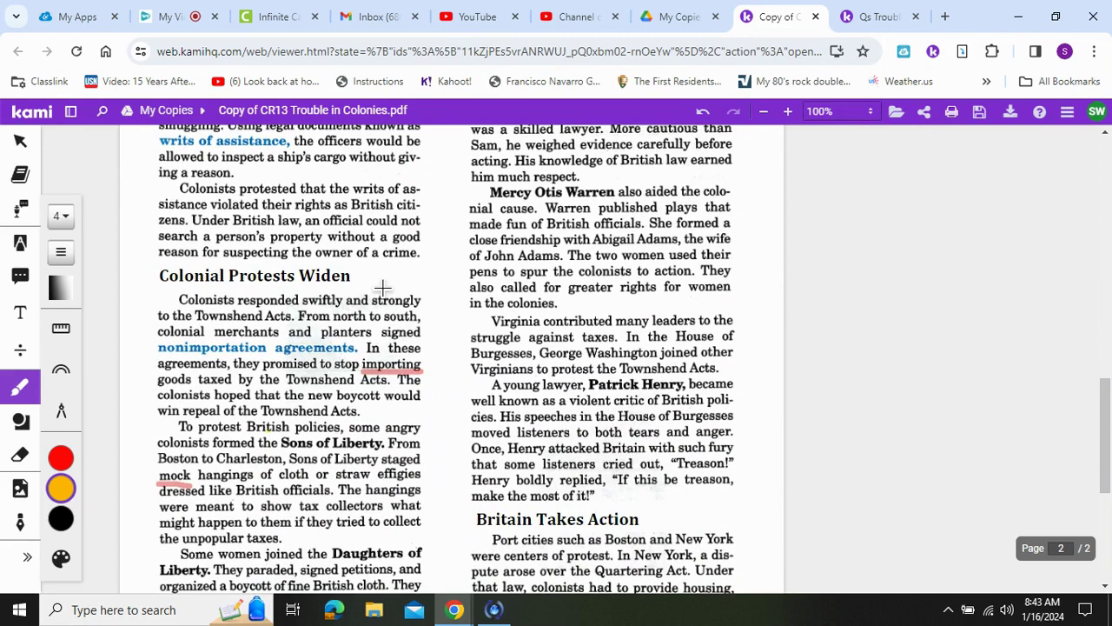
# Draw a long orange bracket beside the Colonial Protests Widen paragraphs down to 'own cloth.'
pyautogui.scroll(-1, 383, 288)
pyautogui.moveTo(145, 219)
pyautogui.mouseDown()
pyautogui.moveTo(114, 419)
pyautogui.moveTo(121, 495)
pyautogui.moveTo(154, 544)
pyautogui.mouseUp()
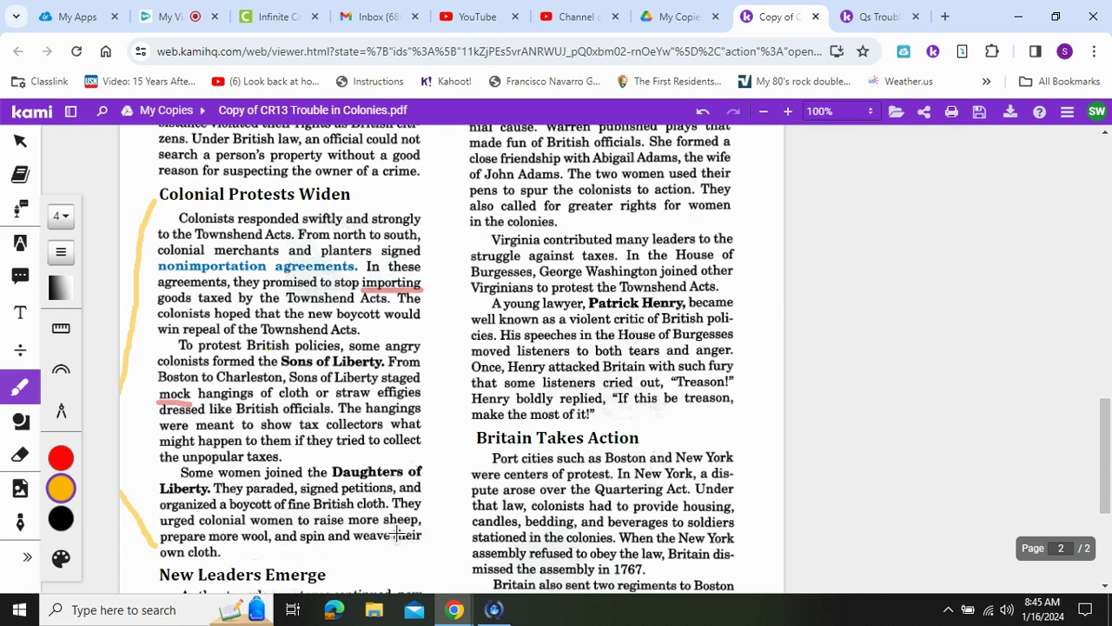
# Highlight Samuel Adams, John Adams, Mercy Otis Warren and Patrick Henry in orange on page 2
pyautogui.scroll(-2, 402, 534)
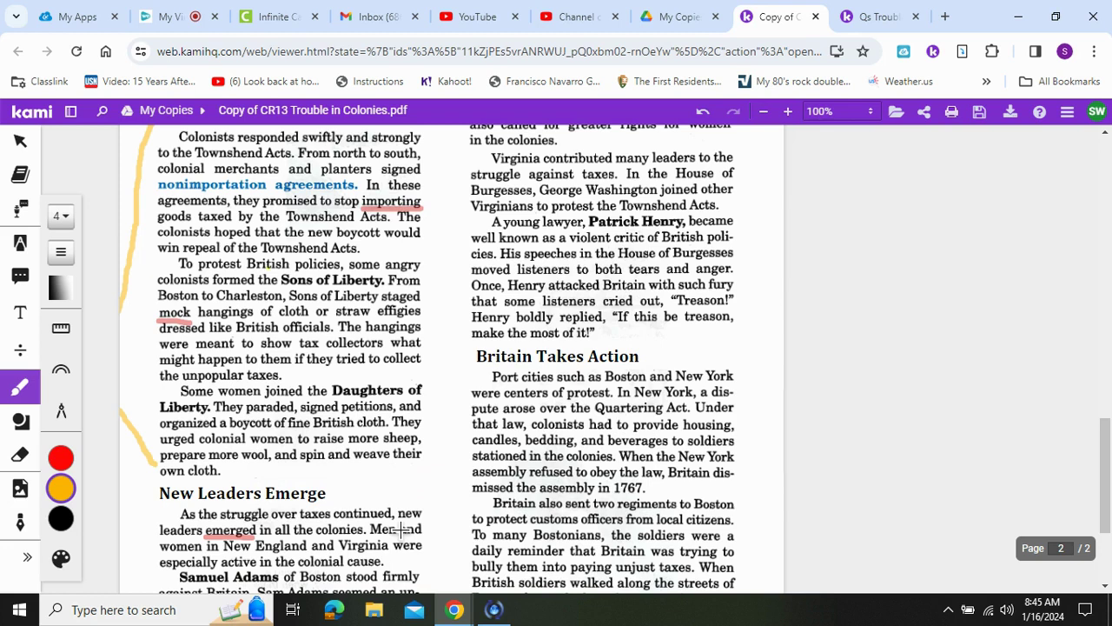
pyautogui.scroll(-5, 407, 522)
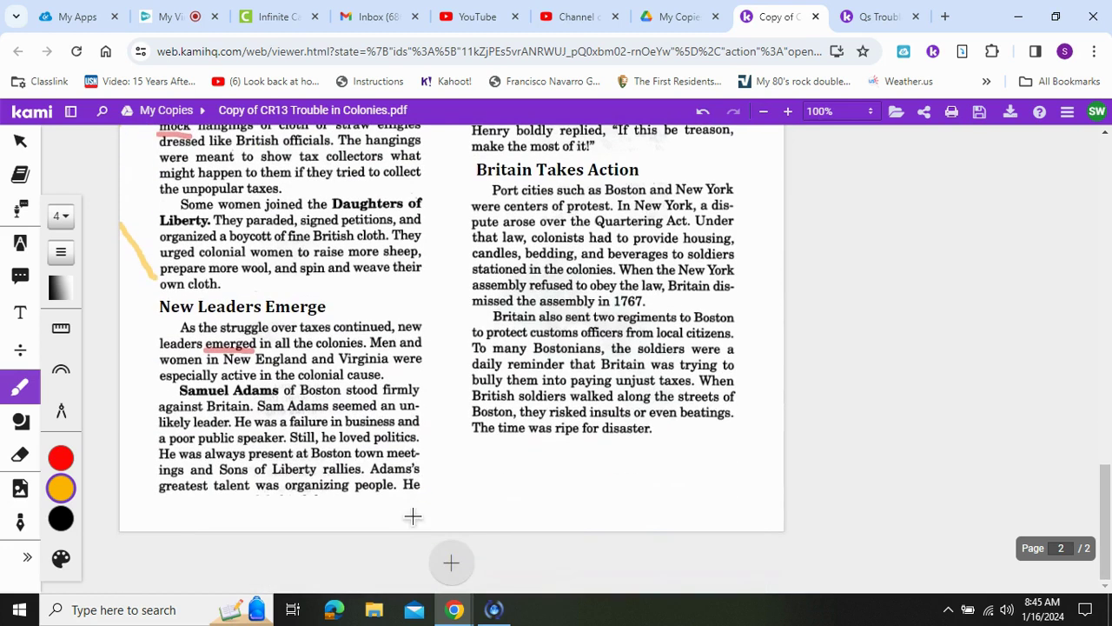
pyautogui.moveTo(181, 389); pyautogui.dragTo(280, 390)
pyautogui.scroll(4, 280, 400)
pyautogui.scroll(12, 280, 399)
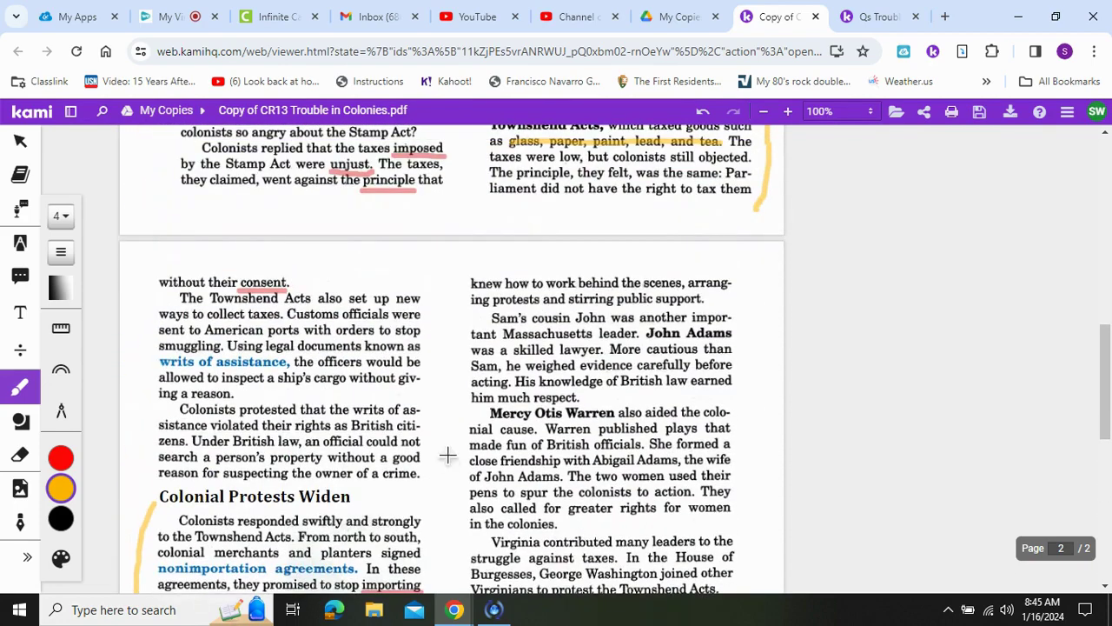
pyautogui.moveTo(678, 333); pyautogui.dragTo(732, 333)
pyautogui.moveTo(491, 414); pyautogui.dragTo(684, 442)
pyautogui.scroll(-5, 596, 421)
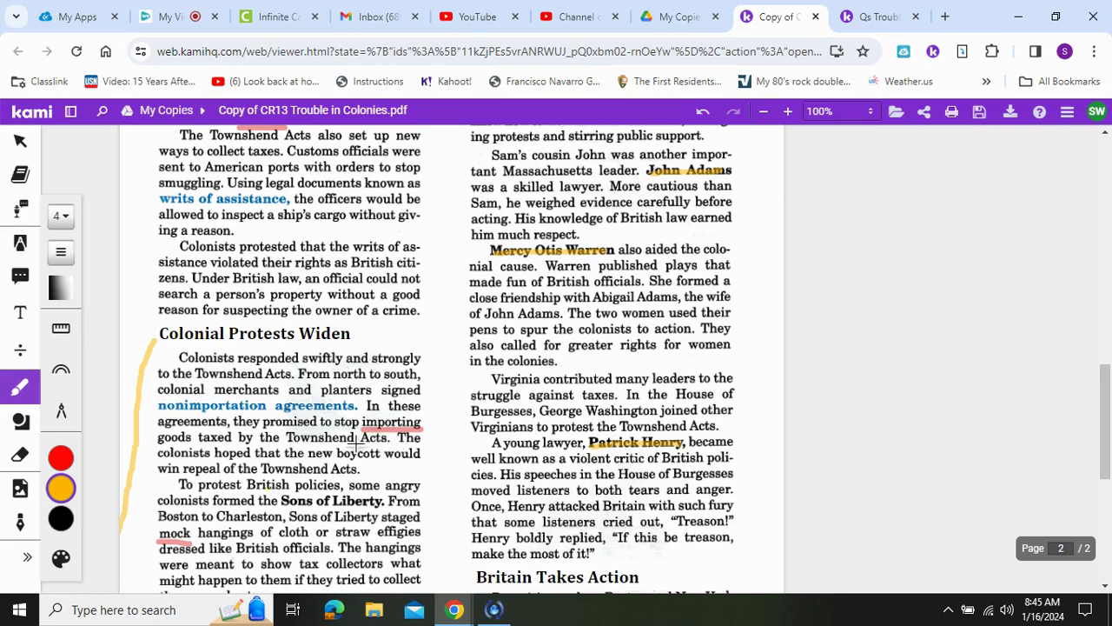
pyautogui.scroll(-2, 355, 445)
pyautogui.scroll(-2, 355, 445)
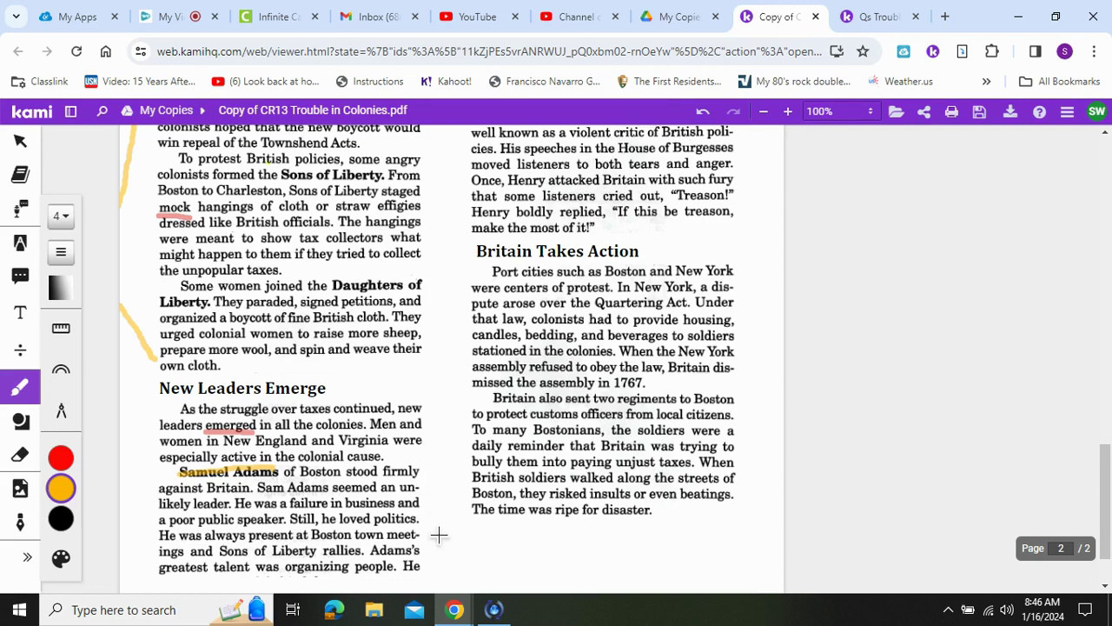
pyautogui.scroll(8, 428, 547)
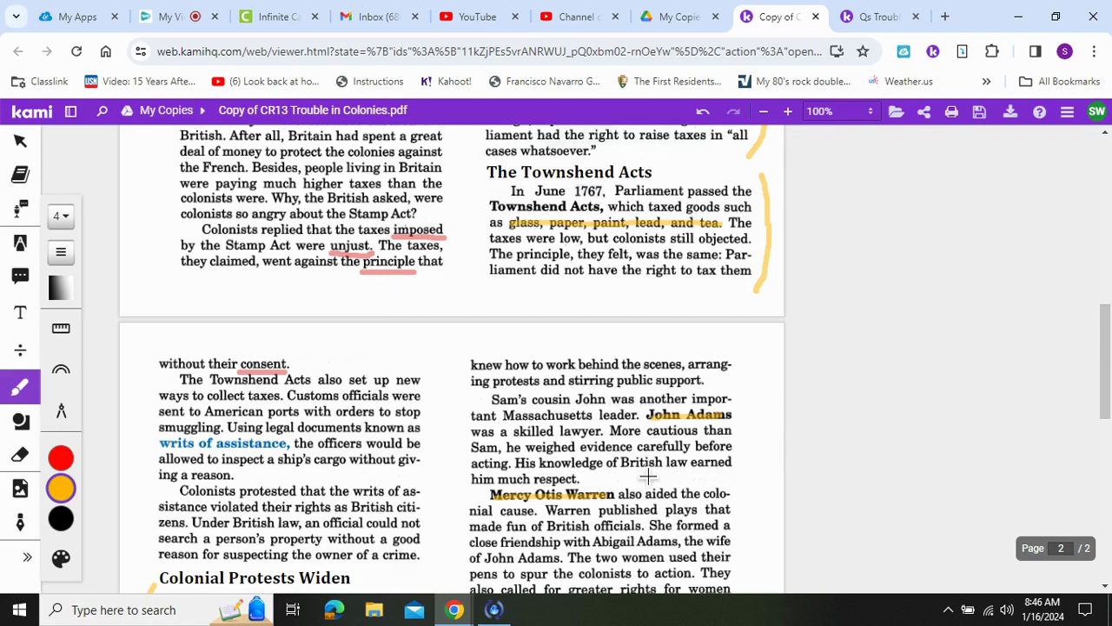
pyautogui.scroll(-1, 647, 467)
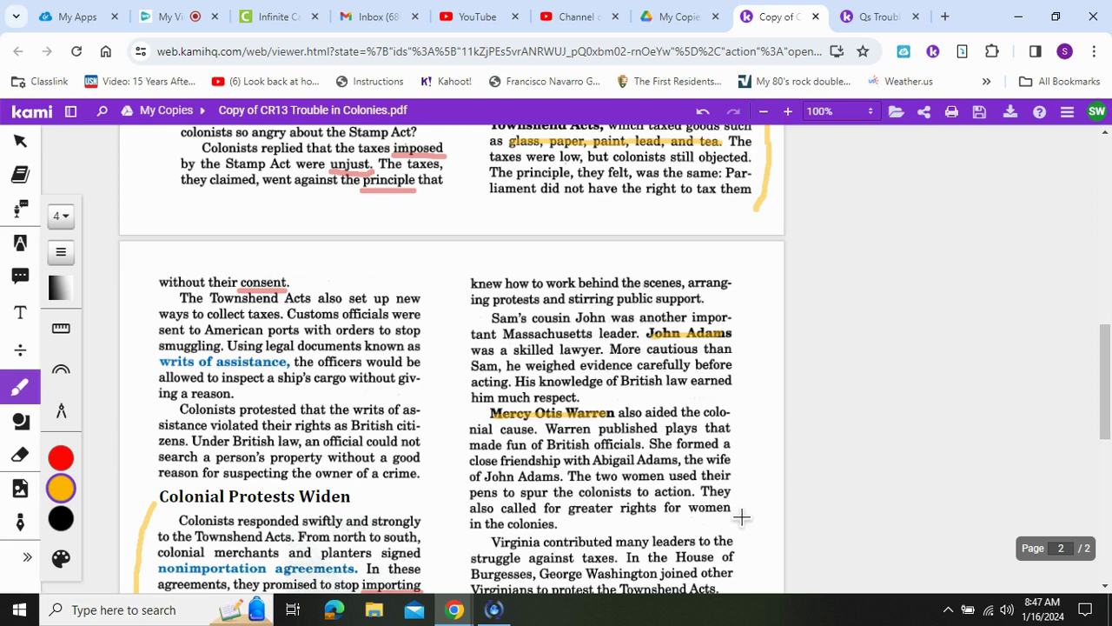
pyautogui.scroll(-4, 741, 517)
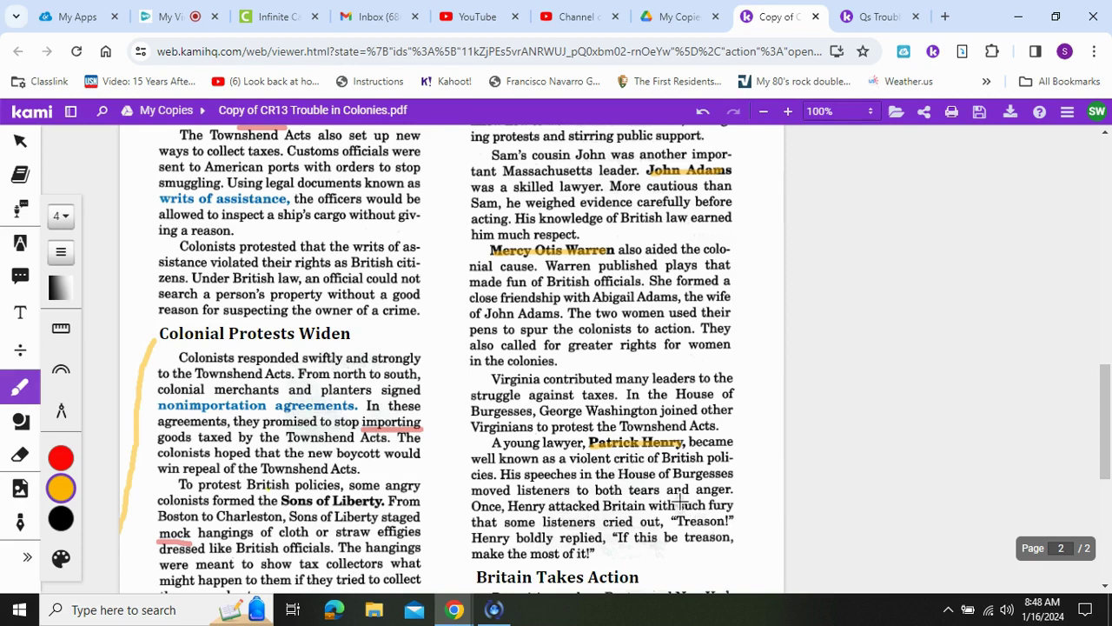
pyautogui.scroll(-3, 680, 500)
pyautogui.scroll(-1, 682, 501)
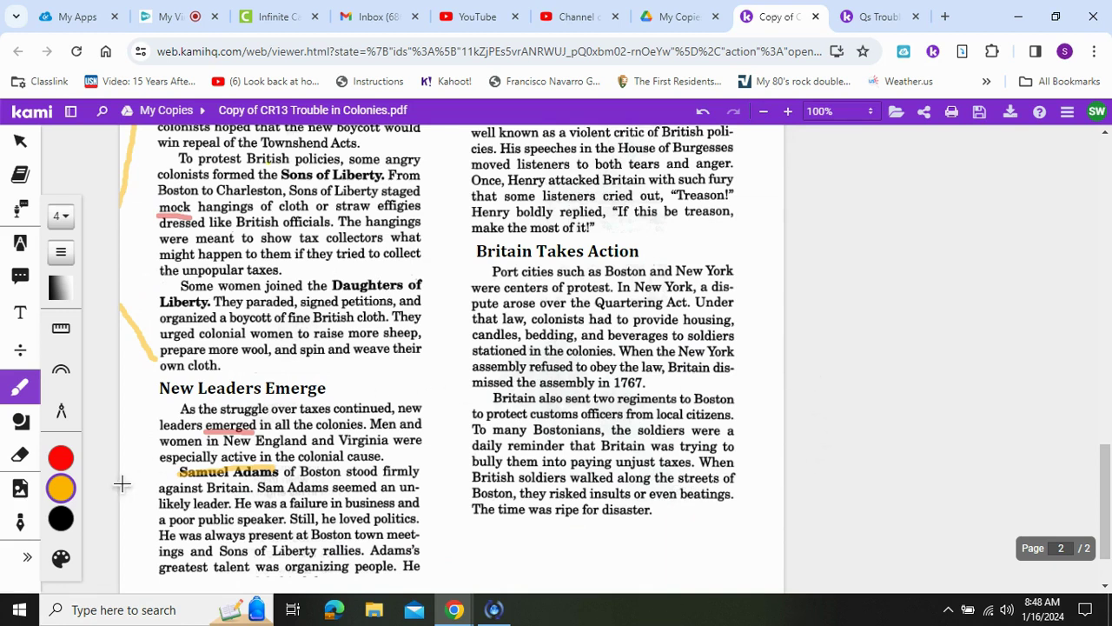
# Draw an orange bracket in the right margin beside the Britain Takes Action paragraphs
pyautogui.moveTo(743, 253)
pyautogui.mouseDown()
pyautogui.moveTo(771, 327)
pyautogui.moveTo(770, 407)
pyautogui.moveTo(733, 505)
pyautogui.mouseUp()
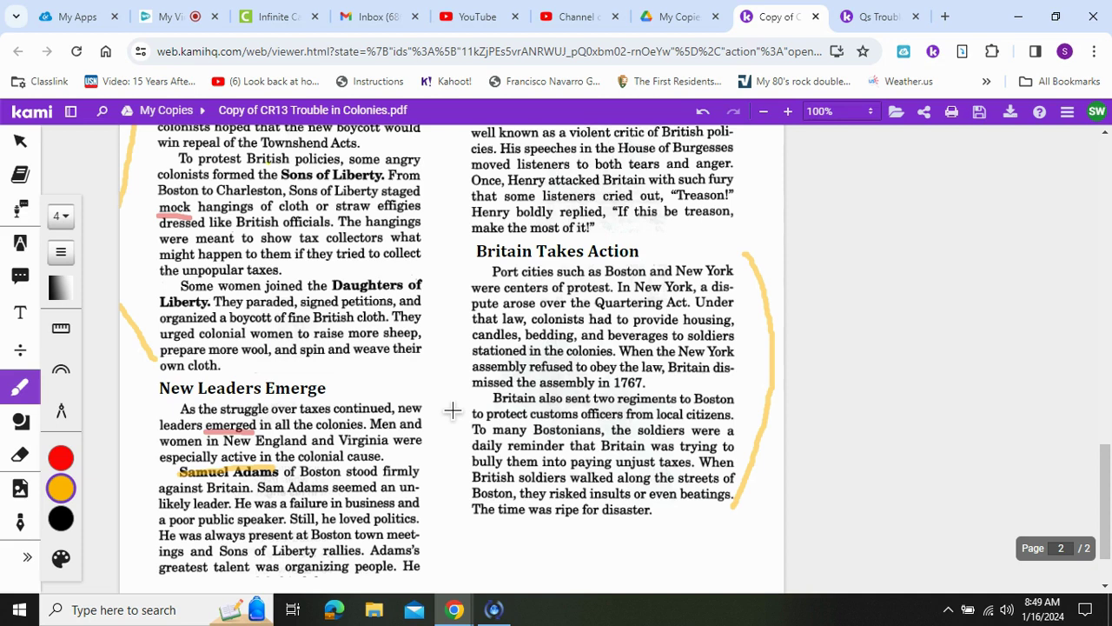
# Circle the vocabulary word 'regiments' in orange
pyautogui.moveTo(673, 392)
pyautogui.mouseDown()
pyautogui.moveTo(615, 405)
pyautogui.moveTo(654, 418)
pyautogui.moveTo(684, 406)
pyautogui.moveTo(671, 392)
pyautogui.mouseUp()
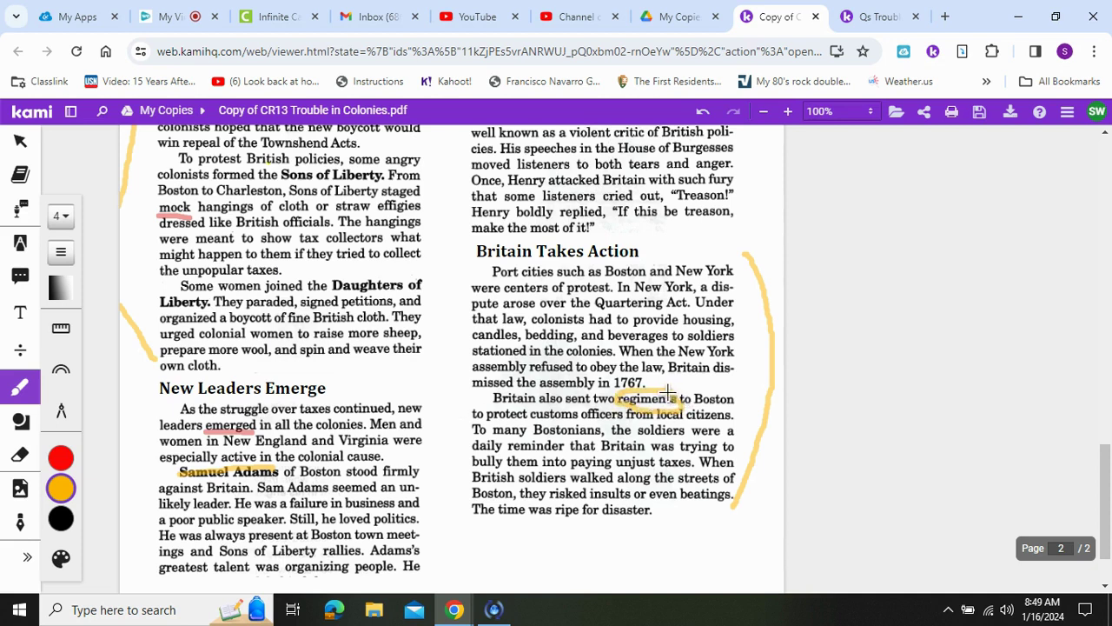